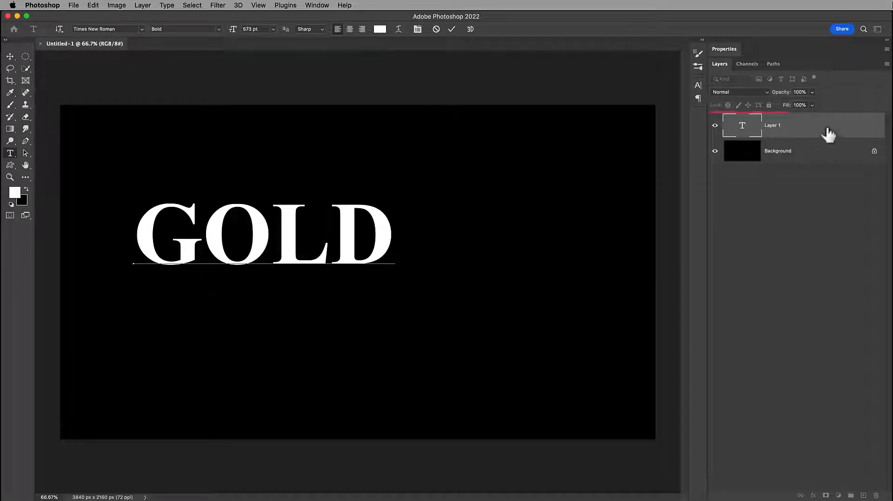
- Enlarge the GOLD text to about 195% centred on the canvas and convert its layer to a smart object
left_click(828, 131)
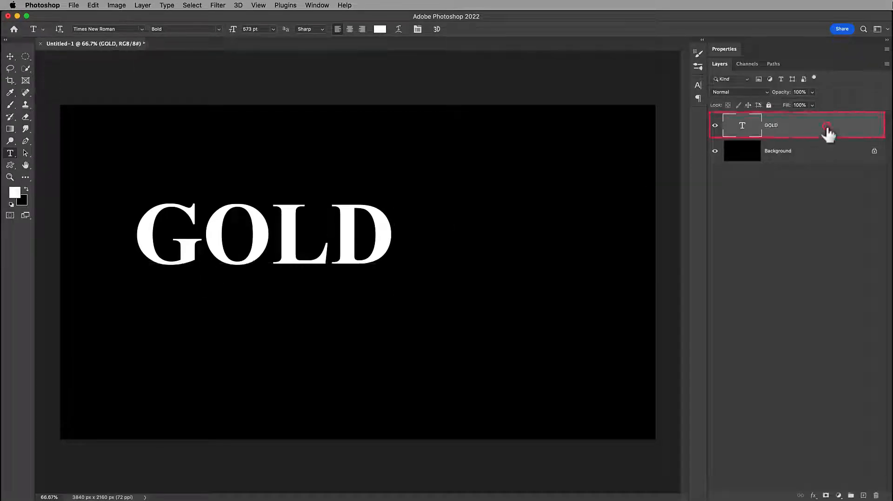
key("super+t")
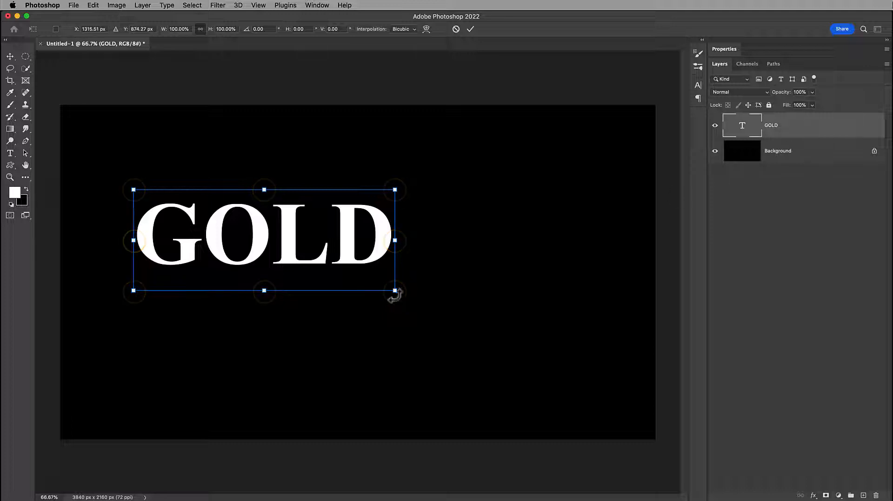
left_click_drag(394, 290, 644, 387)
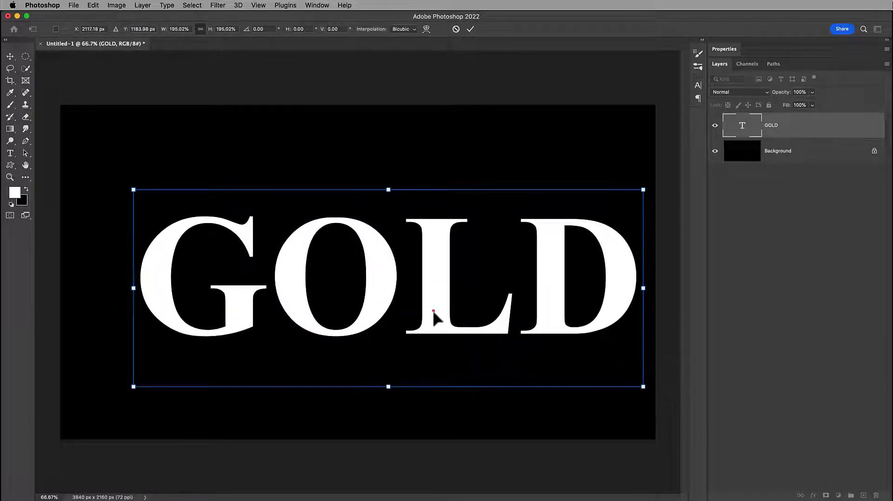
left_click_drag(429, 313, 383, 307)
right_click(791, 125)
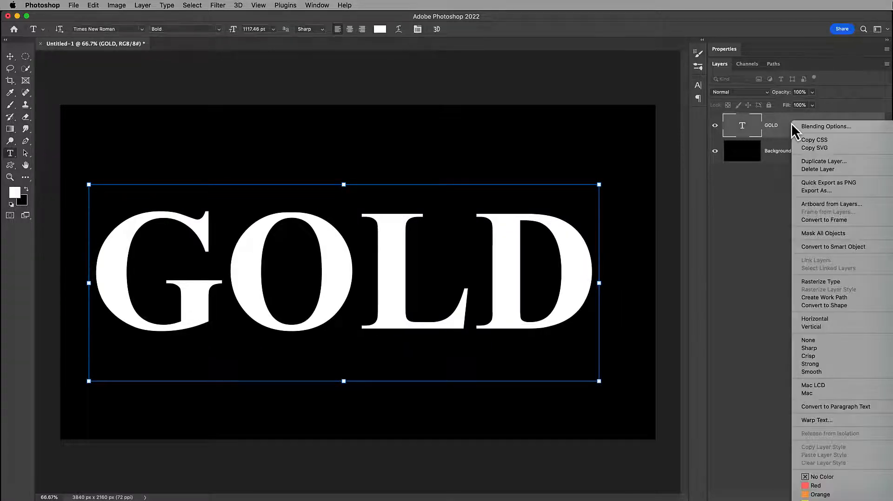
left_click(810, 247)
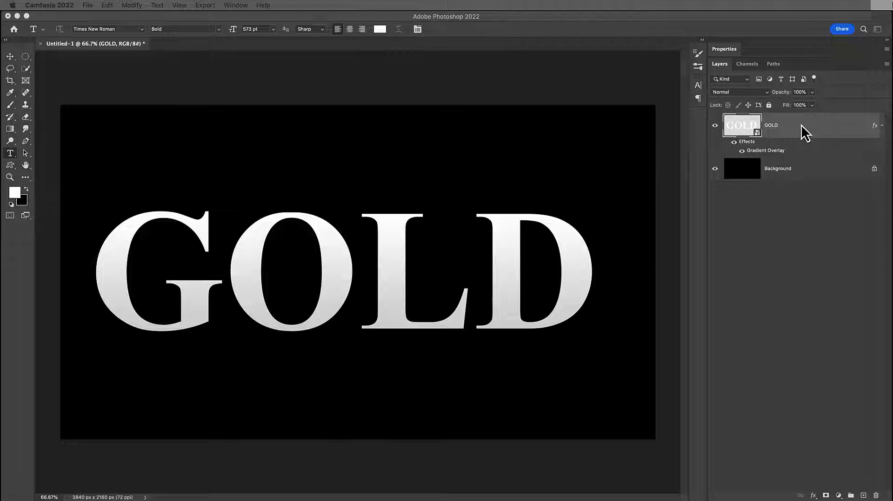
double_click(801, 124)
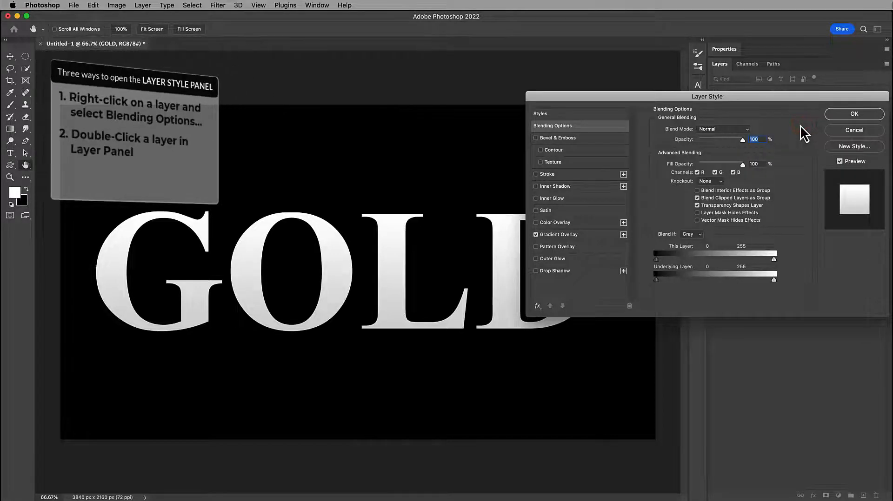
left_click(583, 236)
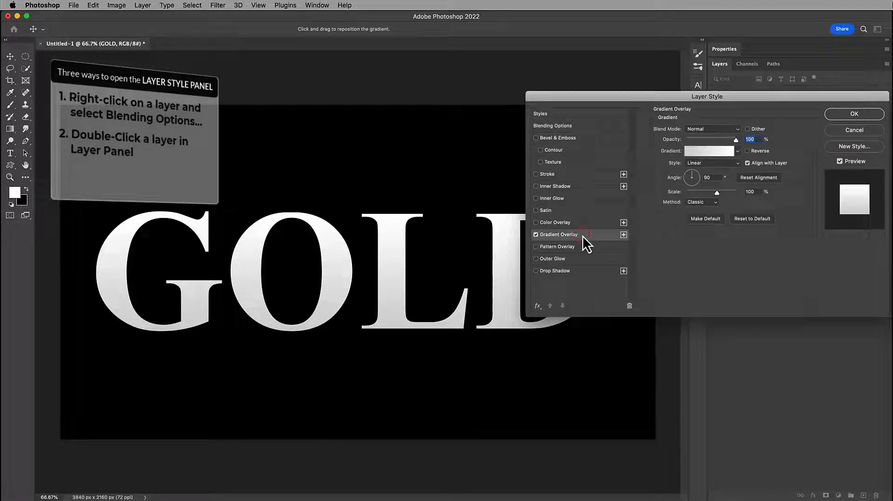
left_click(837, 131)
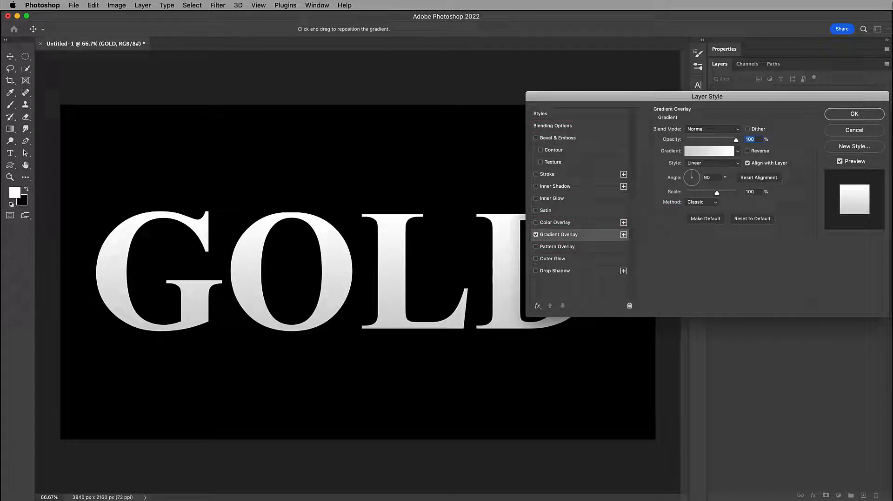
- Edit the Gradient Overlay's gradient and set its starting colour stop at location 0% to #F7EEAD
left_click(716, 150)
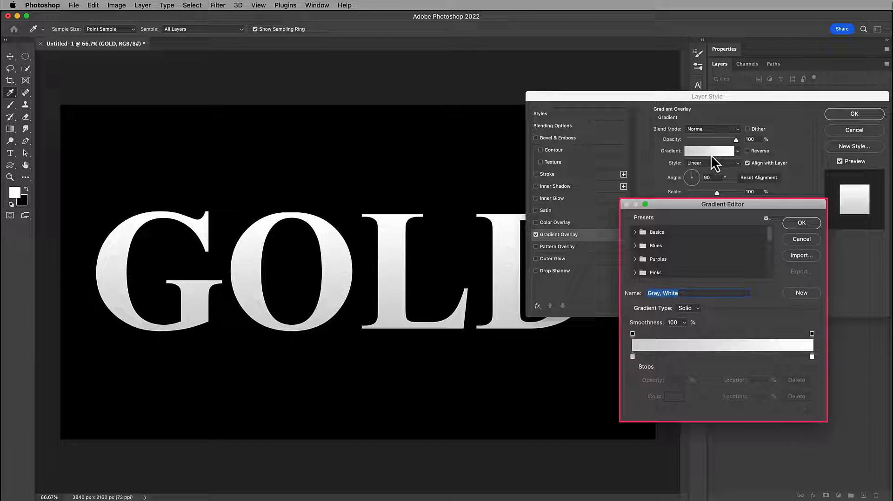
left_click(633, 357)
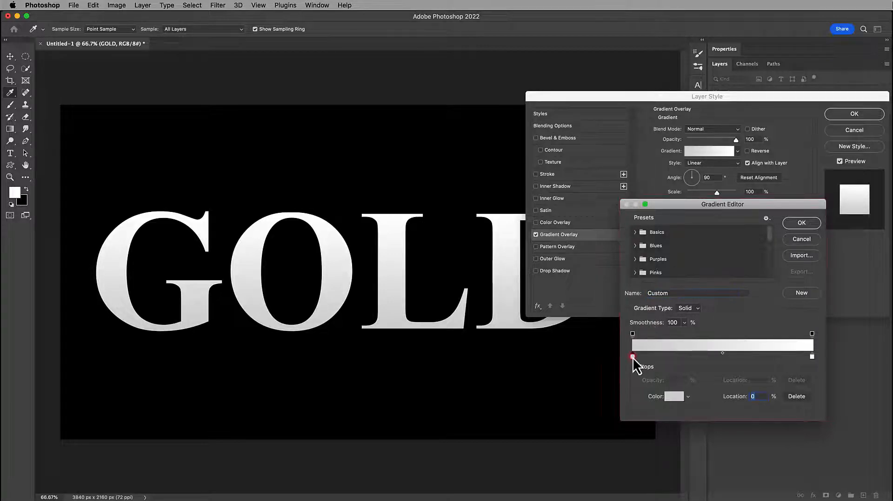
double_click(633, 357)
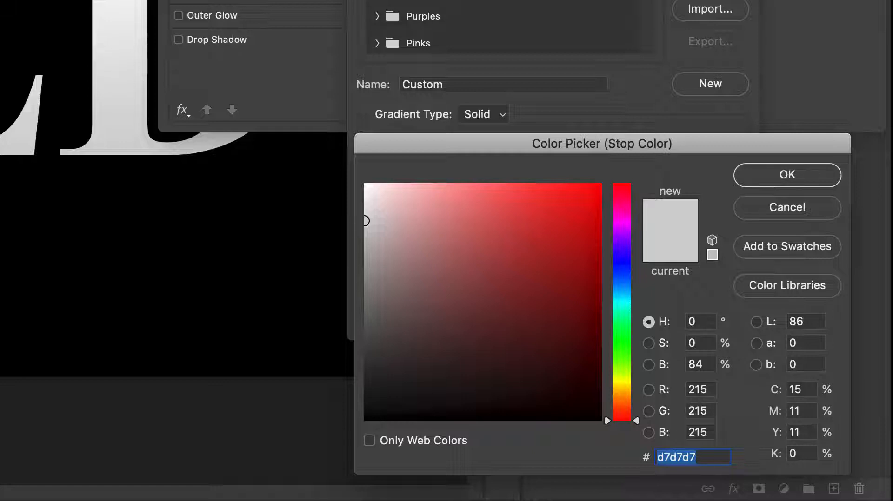
type("F")
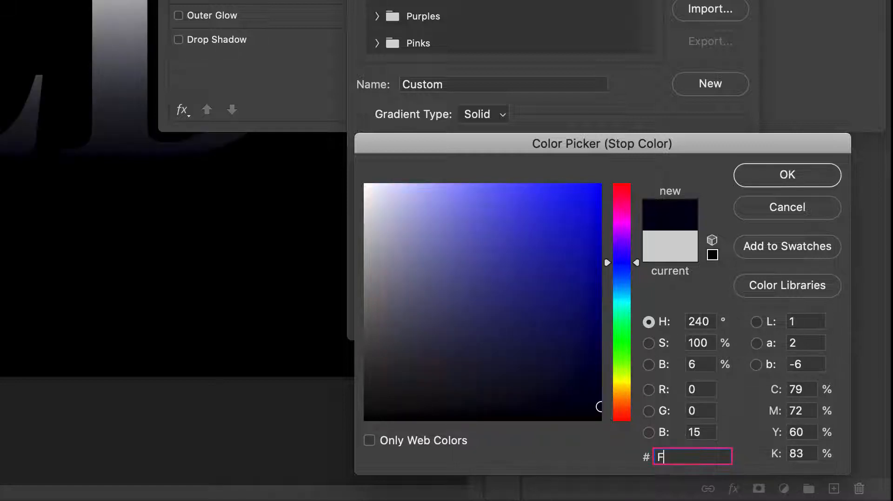
type("7EEAD")
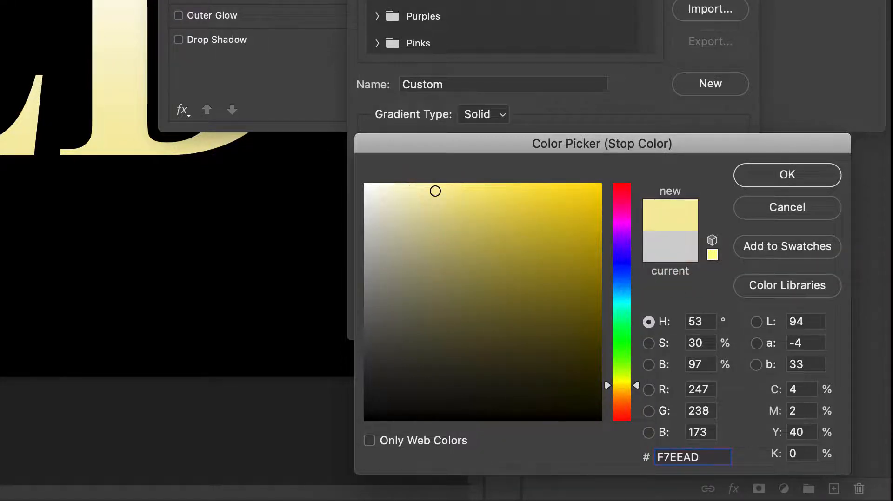
left_click(765, 169)
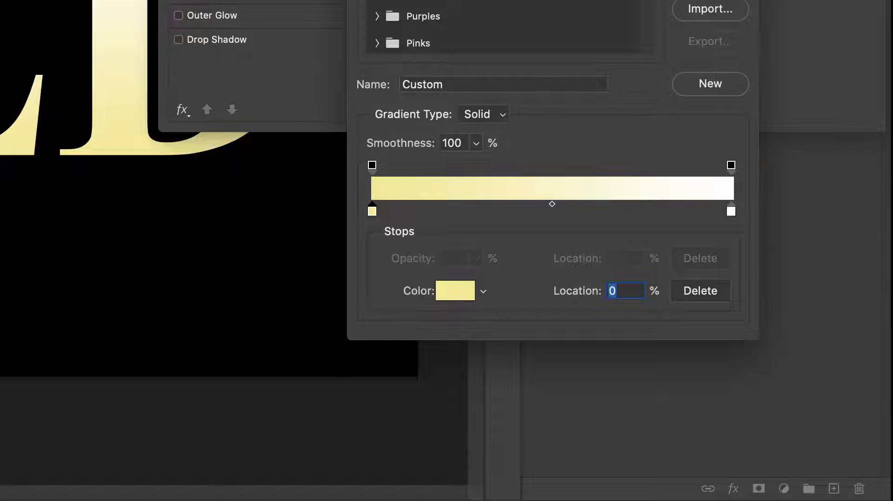
- Set the gradient's end colour stop to #C1AC51, accept the gradient, and set the overlay style to Reflected
double_click(731, 211)
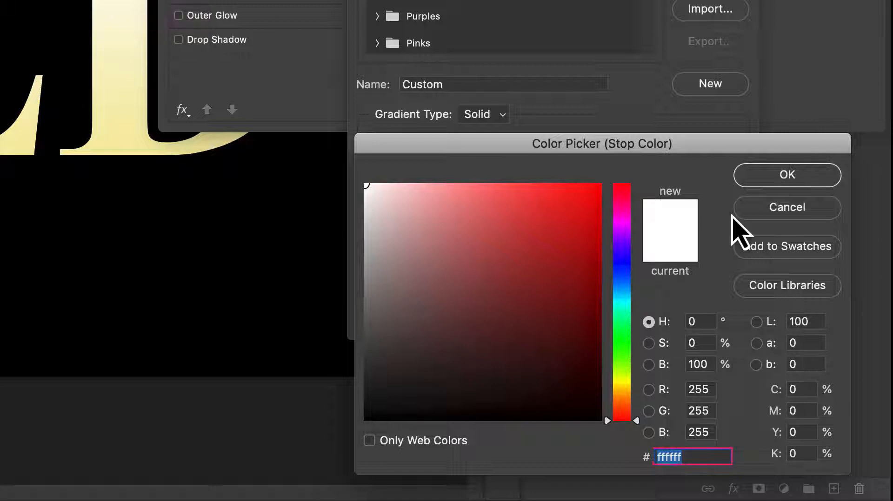
type("C1A")
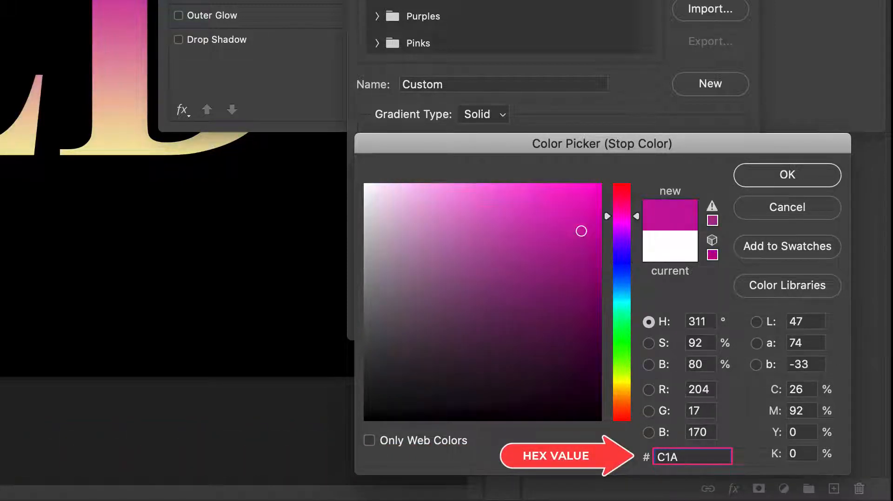
type("C51")
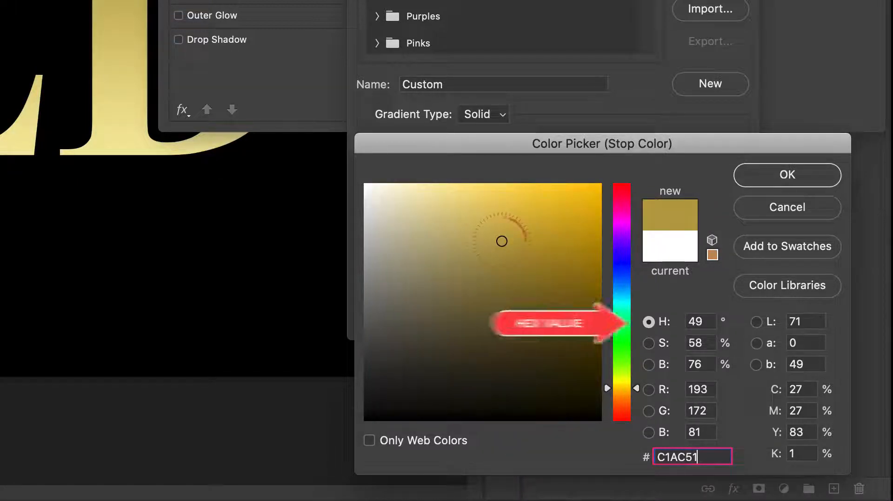
left_click(758, 175)
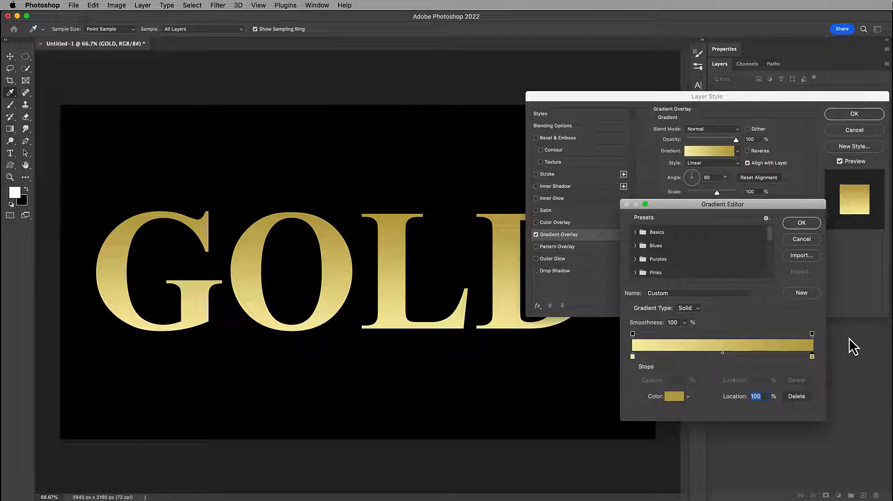
left_click(792, 226)
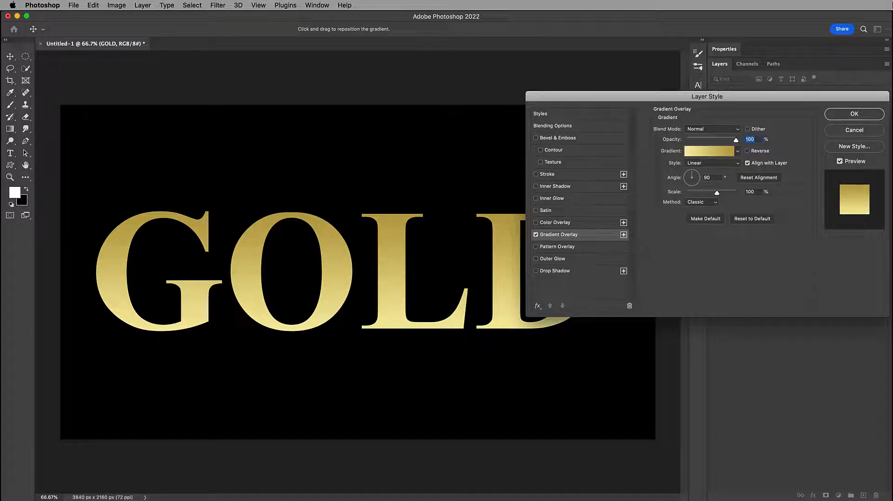
left_click(736, 164)
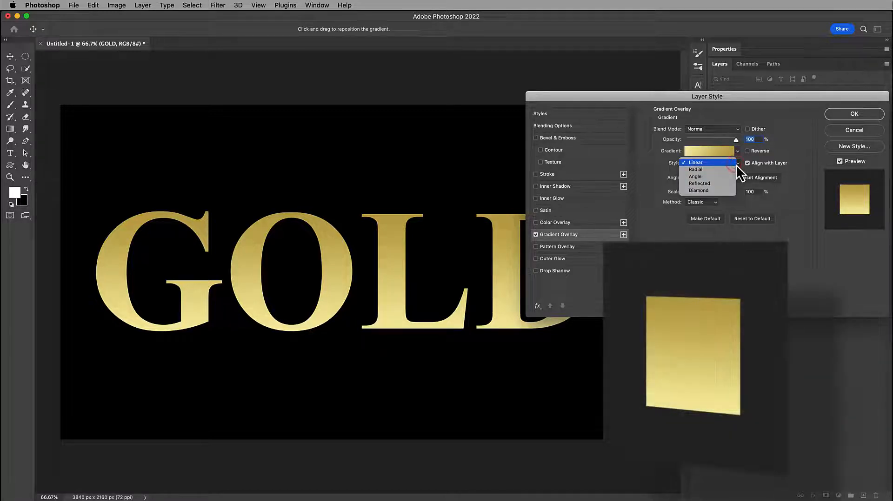
left_click(720, 184)
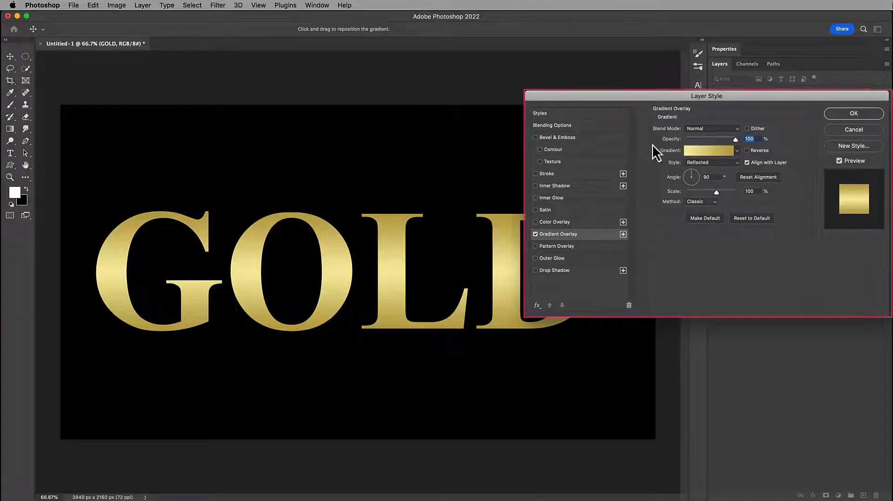
- Add a Bevel & Emboss effect using Chisel Hard, depth 1000%, size 250 px, and light at angle 10° and altitude 11°
left_click(555, 138)
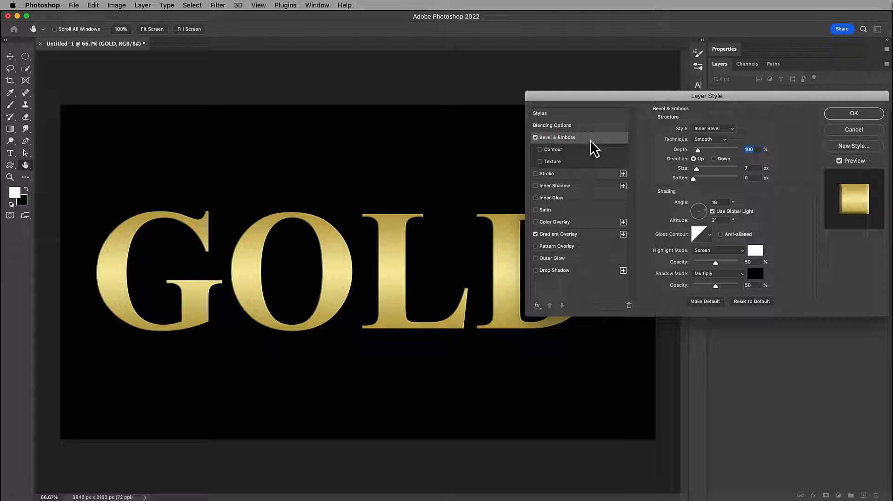
left_click(708, 140)
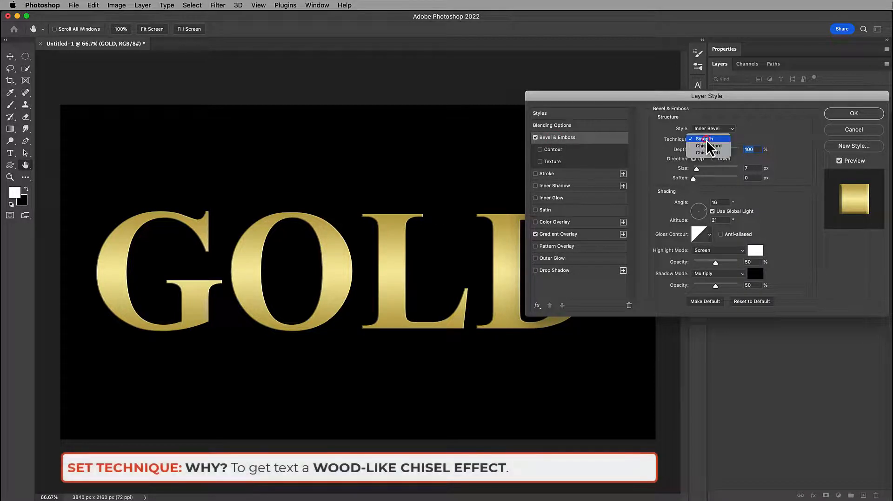
left_click(707, 146)
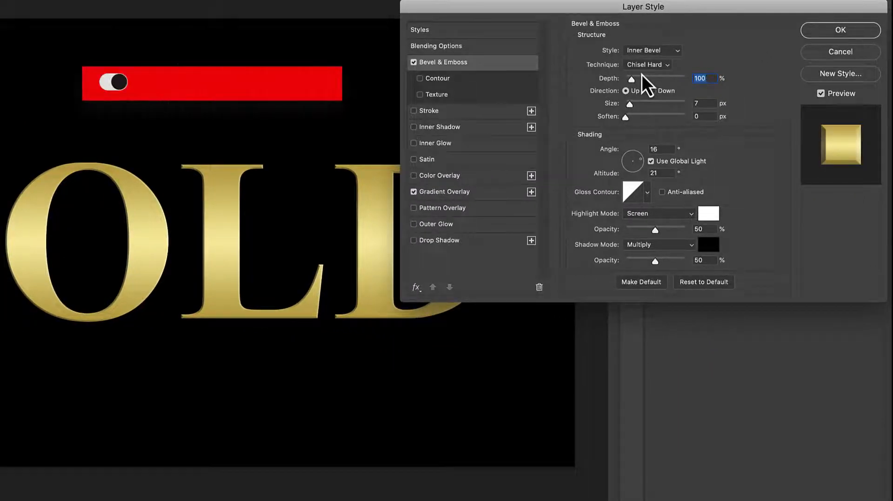
left_click_drag(632, 80, 691, 85)
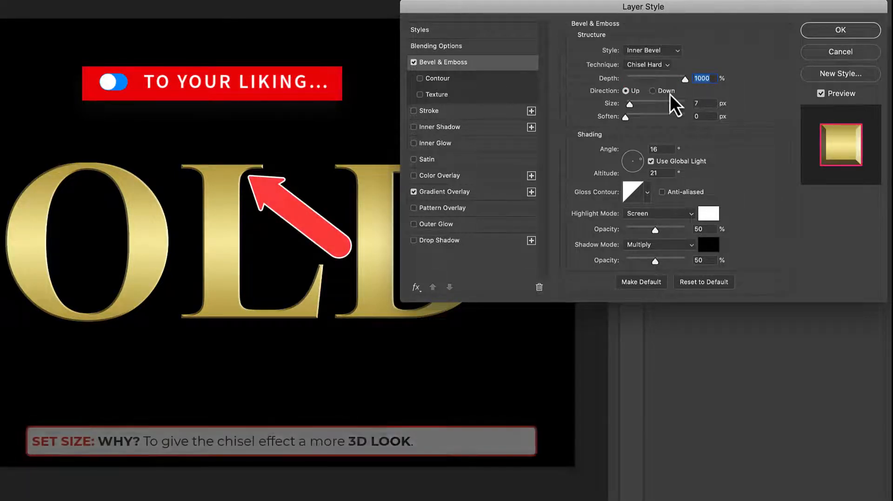
left_click_drag(630, 104, 685, 108)
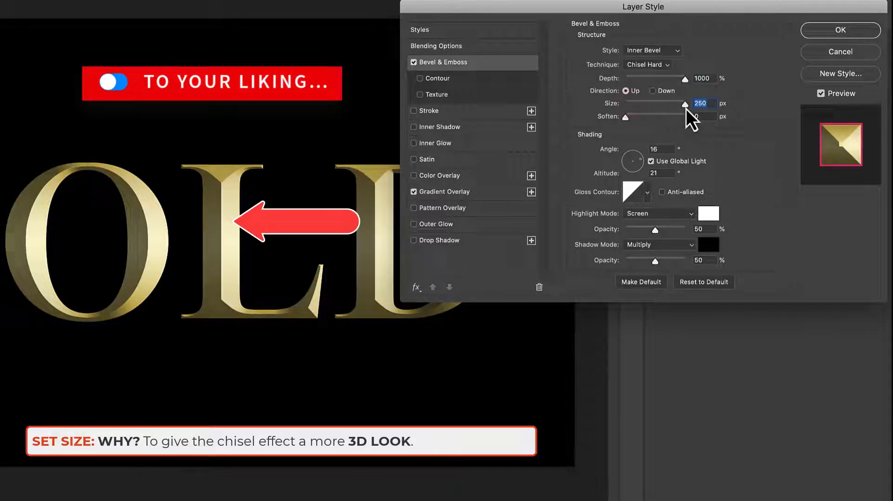
left_click(643, 161)
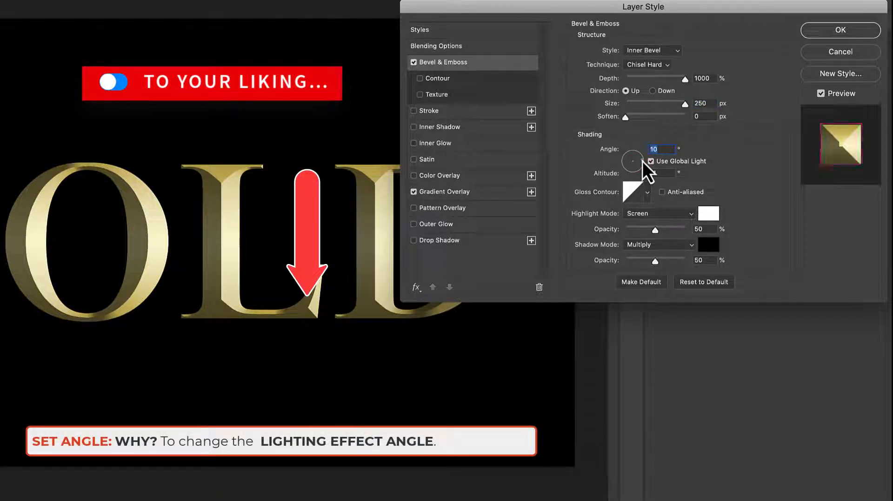
- Try the gloss contour presets, keep the one with three sharp peaks, enable Anti-aliased, and apply the layer style
left_click(648, 200)
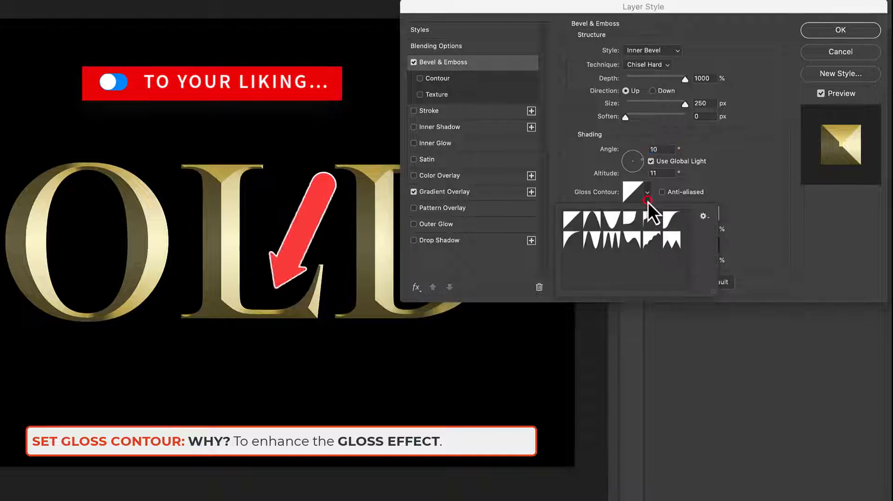
left_click(573, 220)
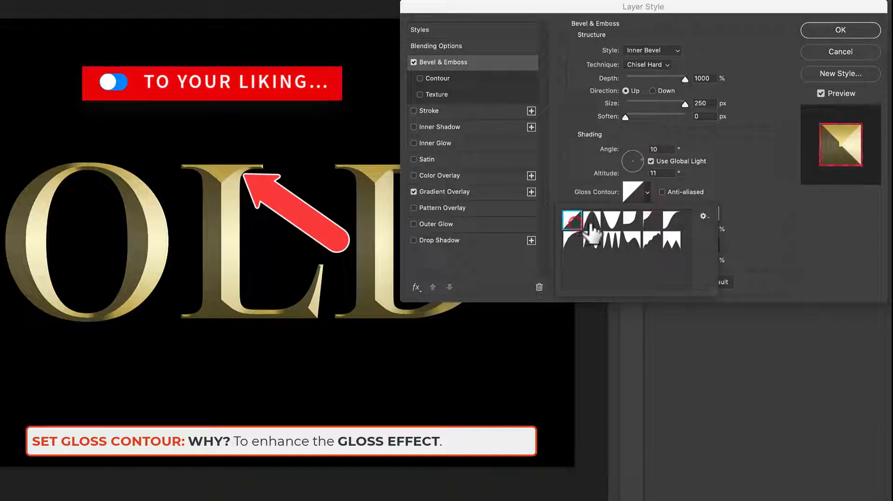
left_click(591, 222)
left_click(611, 221)
left_click(628, 221)
left_click(651, 220)
left_click(670, 219)
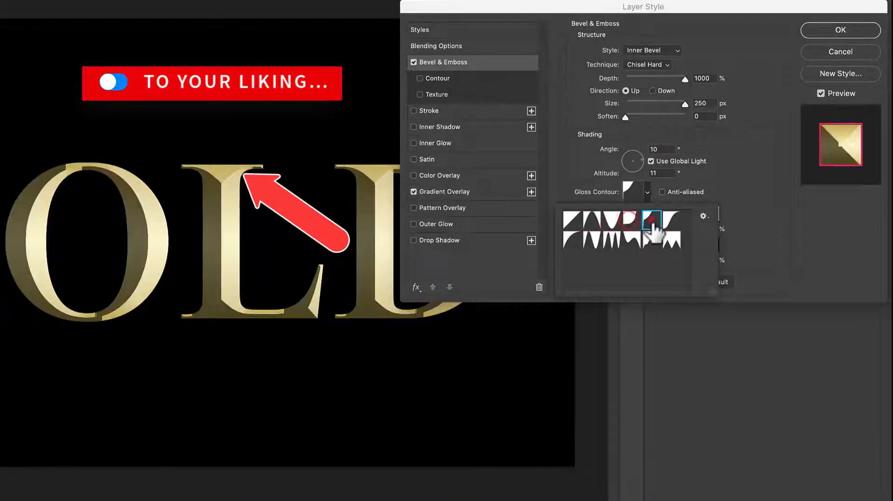
left_click(571, 239)
left_click(591, 240)
left_click(611, 238)
left_click(662, 192)
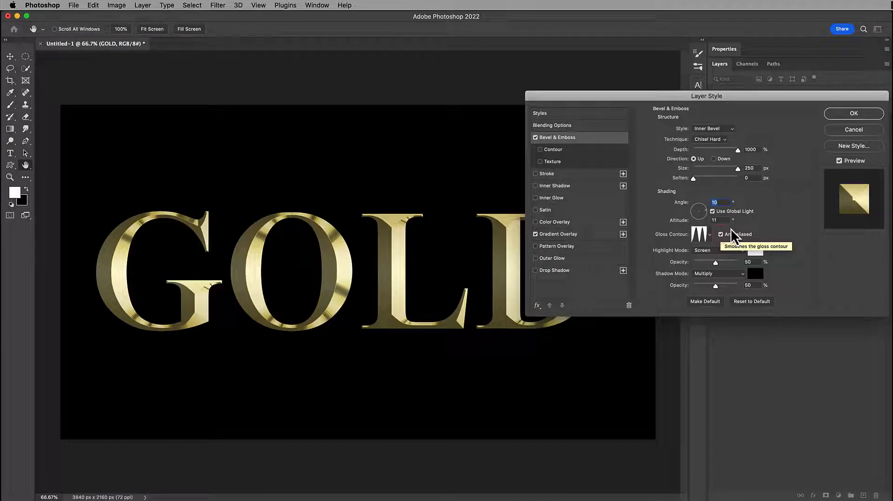
left_click(842, 114)
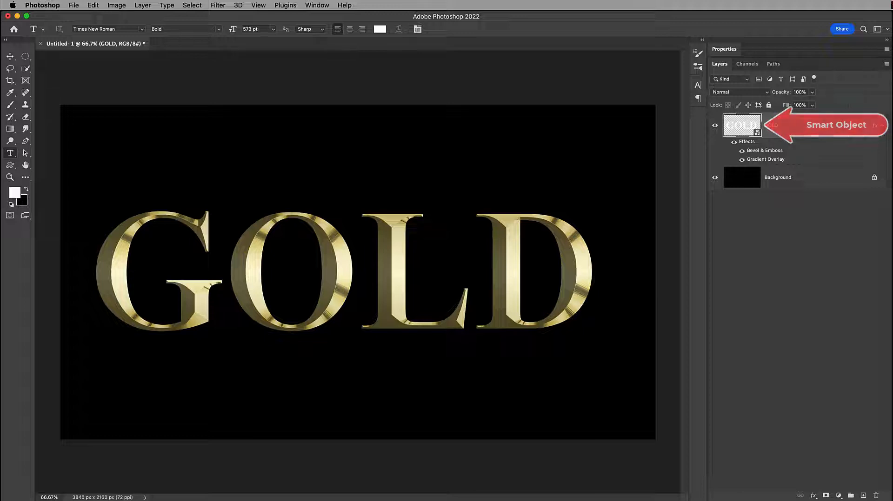
- Open the GOLD smart object's contents and replace its text with "TEXAS" at a font size of 963 pt
key("v")
double_click(741, 121)
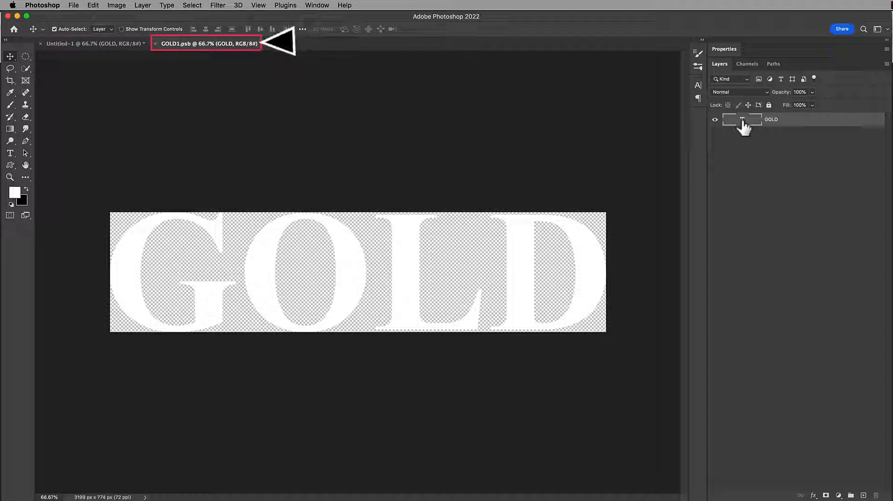
double_click(742, 120)
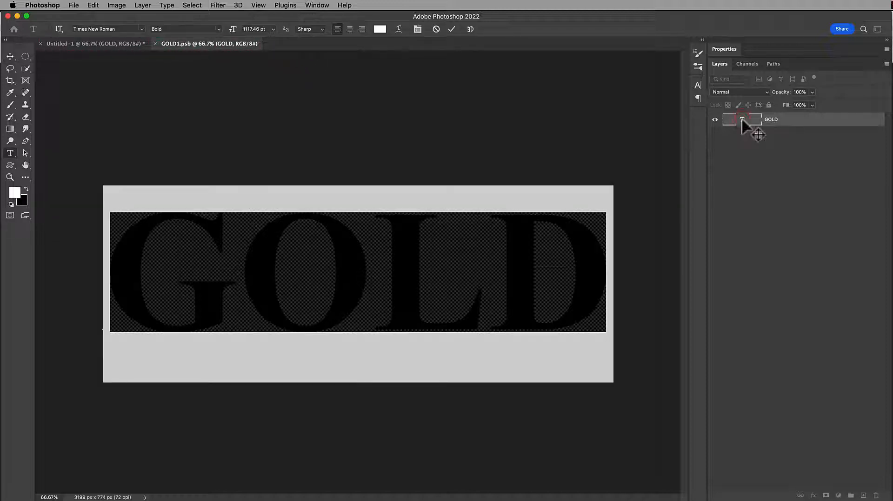
left_click_drag(233, 36, 159, 44)
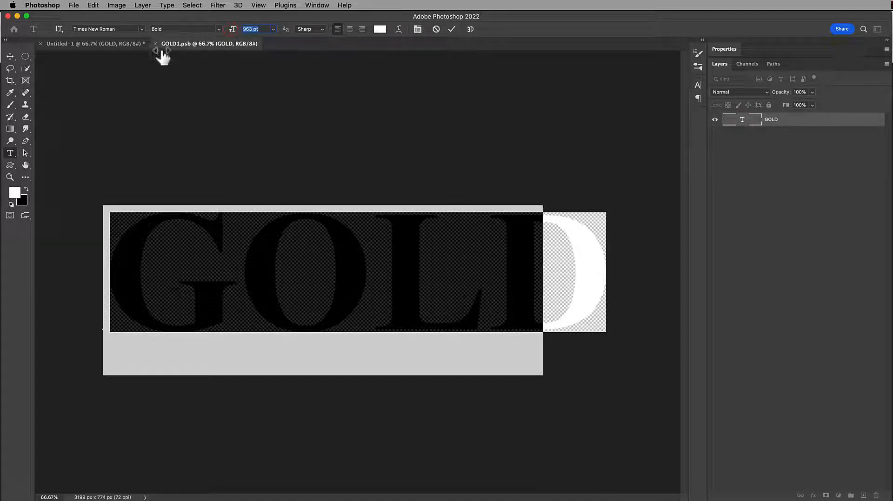
type("TEXAS")
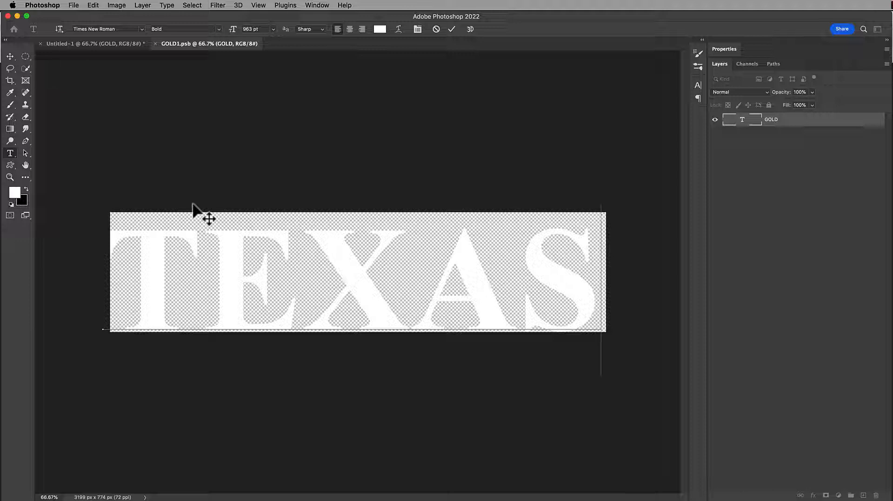
left_click(451, 30)
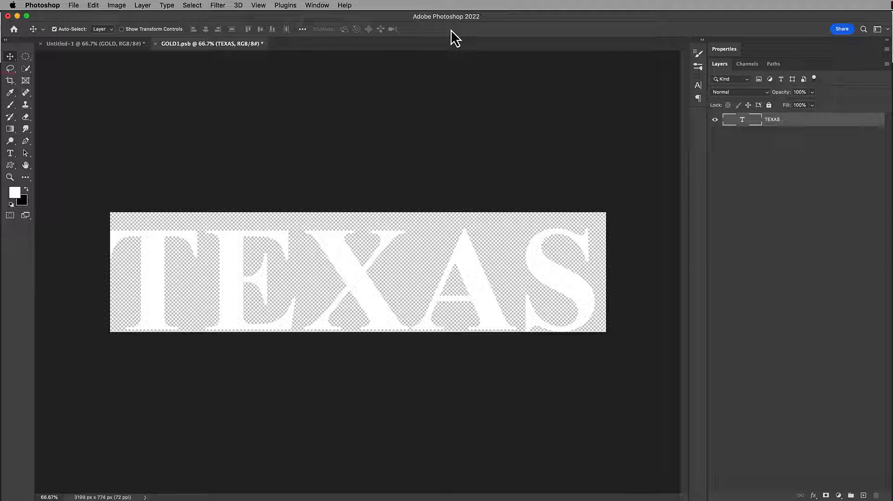
- Extend the smart object's canvas on all sides of the TEXAS text with the Crop tool to about 3733 x 928 px
key("c")
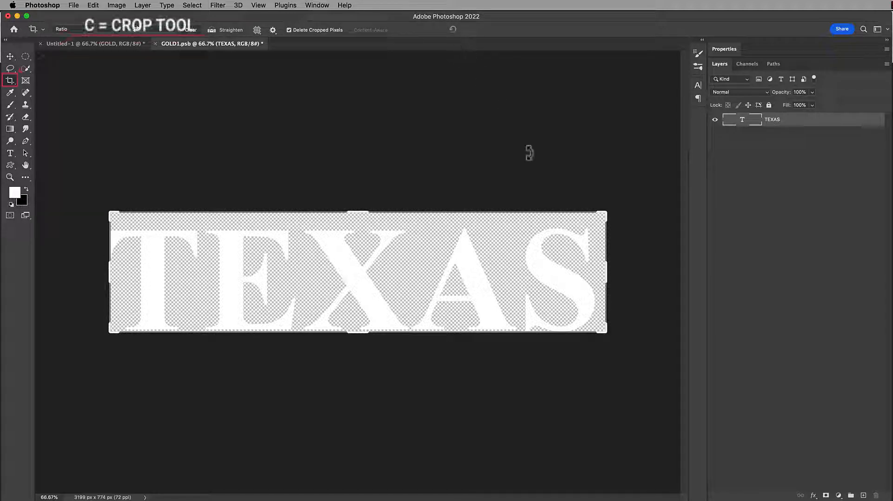
left_click_drag(605, 279, 634, 288)
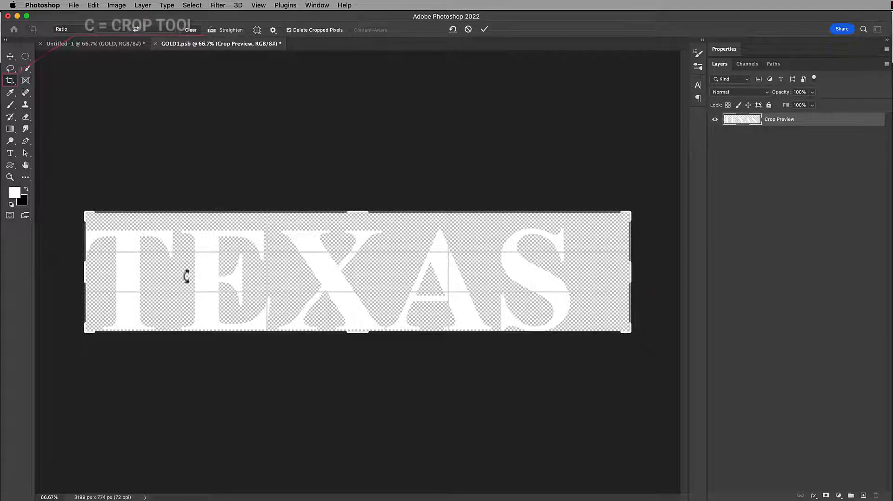
left_click_drag(76, 276, 65, 281)
left_click_drag(346, 336, 364, 336)
left_click_drag(363, 202, 365, 193)
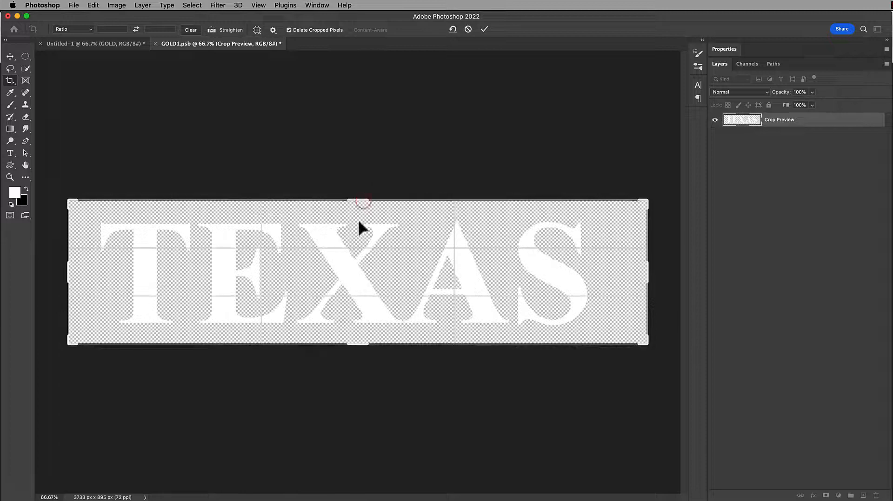
double_click(357, 229)
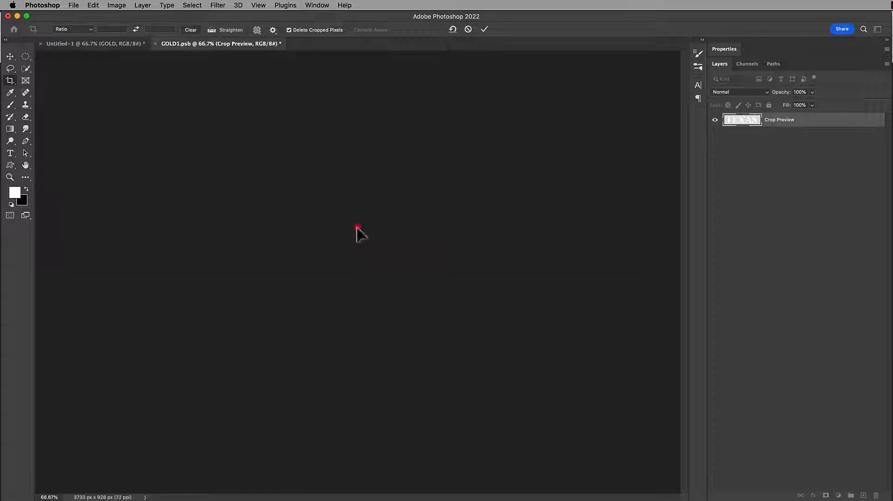
- Save the edited smart object contents, close them to return to the main document, and switch to the Move tool
left_click(74, 6)
left_click(98, 103)
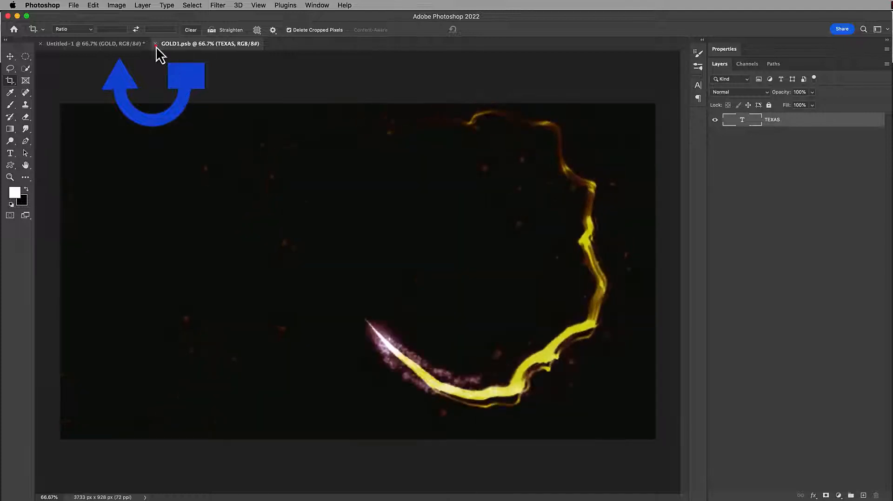
left_click(156, 45)
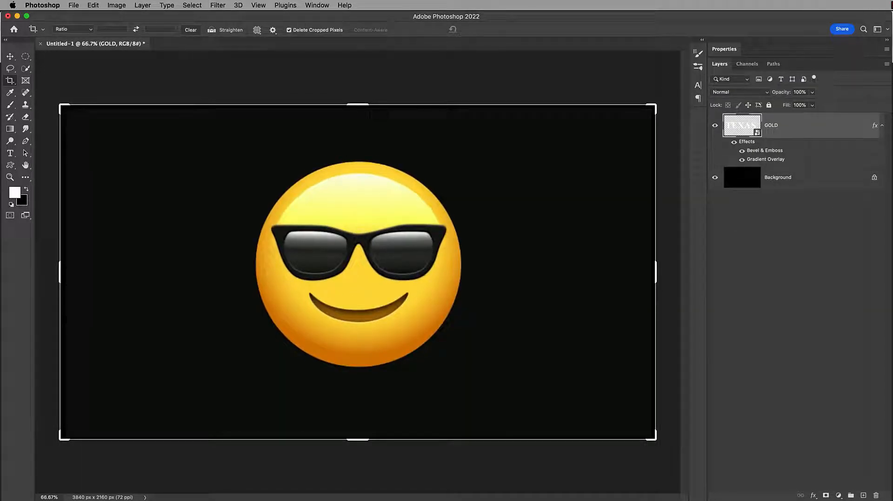
key("v")
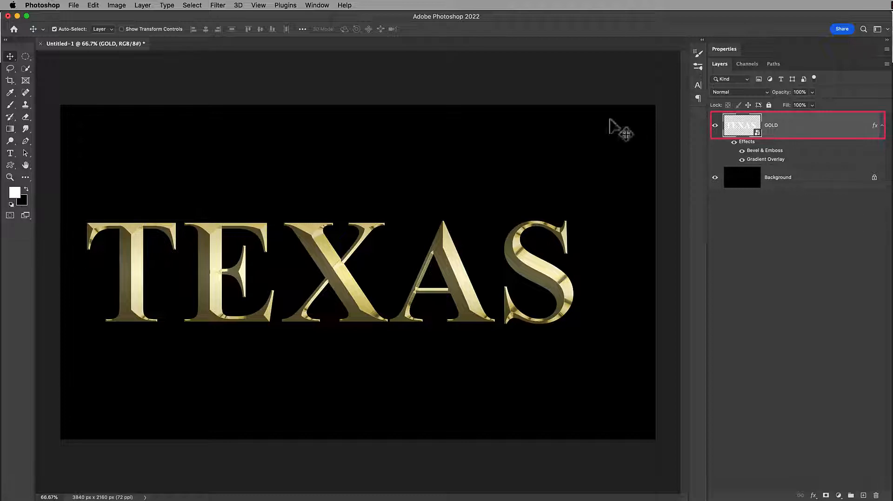
- Save the GOLD layer's effects as a new style named "My Custom Gold Sty", including layer effects and adding it to the current library
left_click(315, 6)
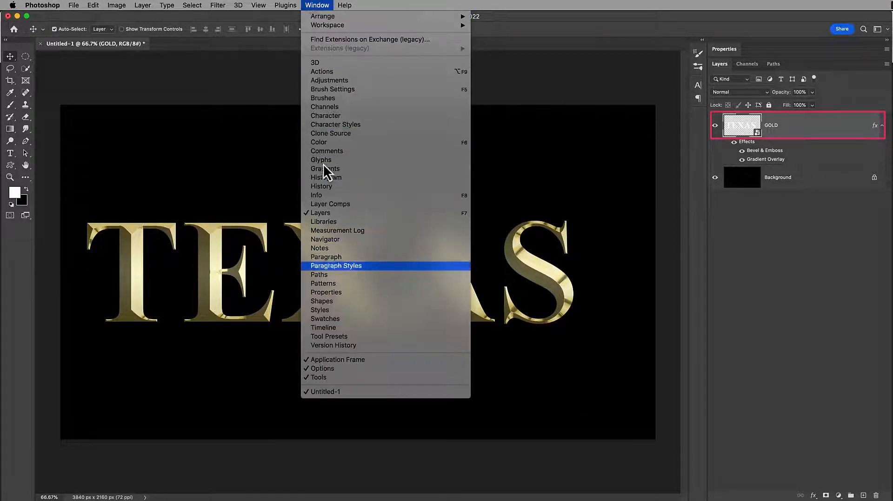
left_click(333, 311)
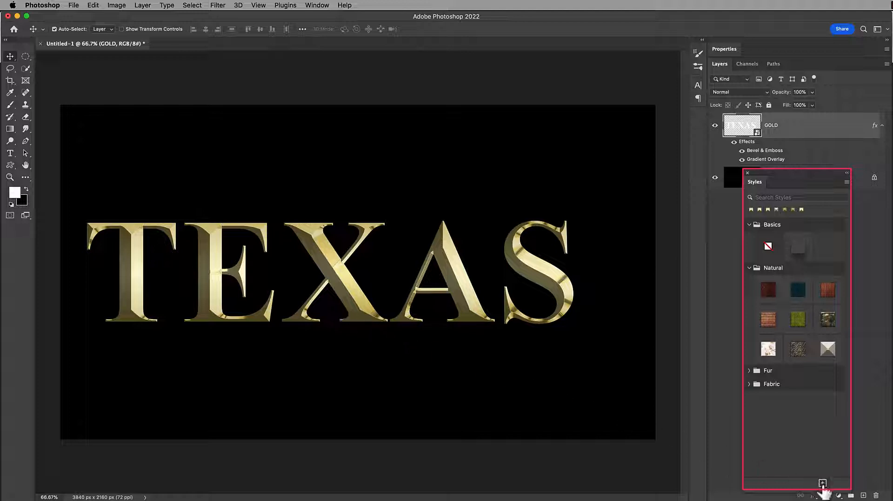
left_click(822, 483)
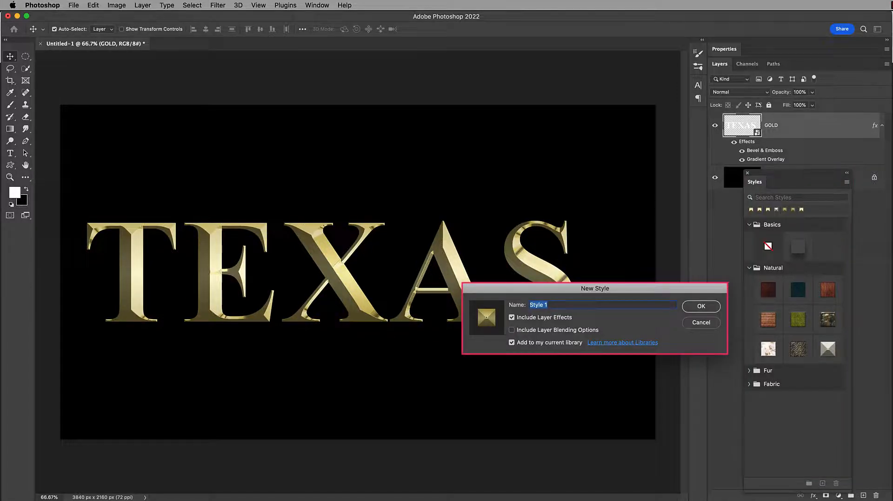
type("My Custom Gold Sty")
left_click(416, 373)
left_click(691, 316)
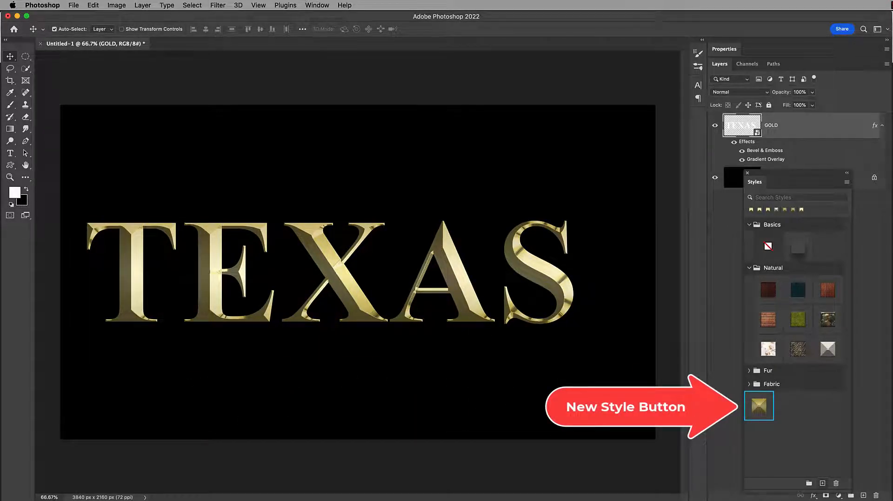
- Move the TEXAS smart object to the lower half of the canvas and add an "AUSTIN," text layer above it
left_click_drag(331, 269, 343, 349)
key("t")
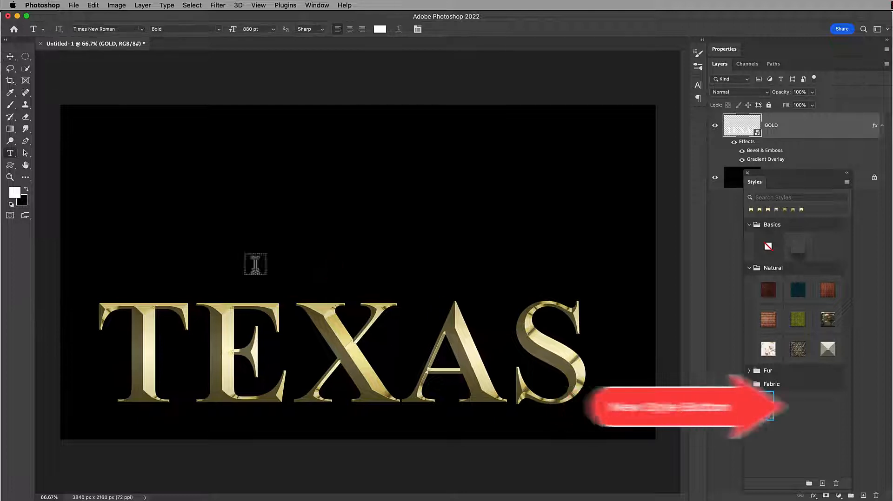
left_click(93, 211)
type("AUSTIN,")
left_click(451, 29)
- Position the AUSTIN, text just above TEXAS, apply the saved custom gold style to it, and close the styles list
key("v")
left_click_drag(329, 180, 321, 232)
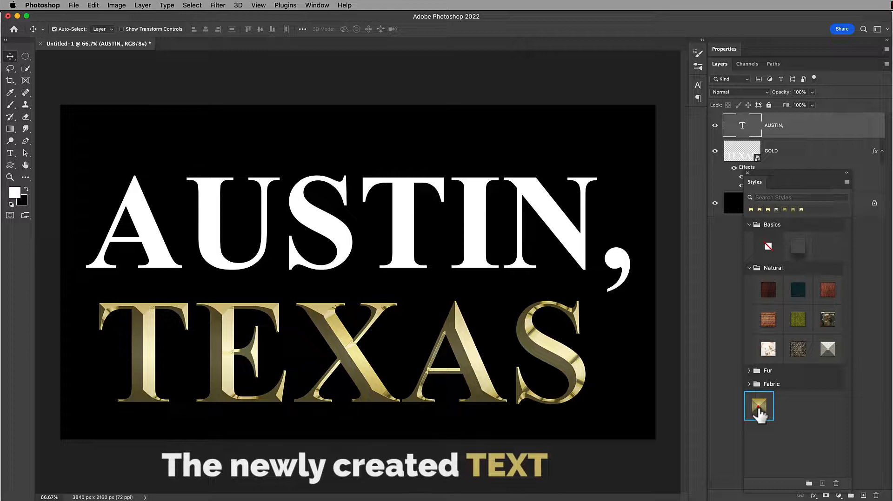
left_click(759, 407)
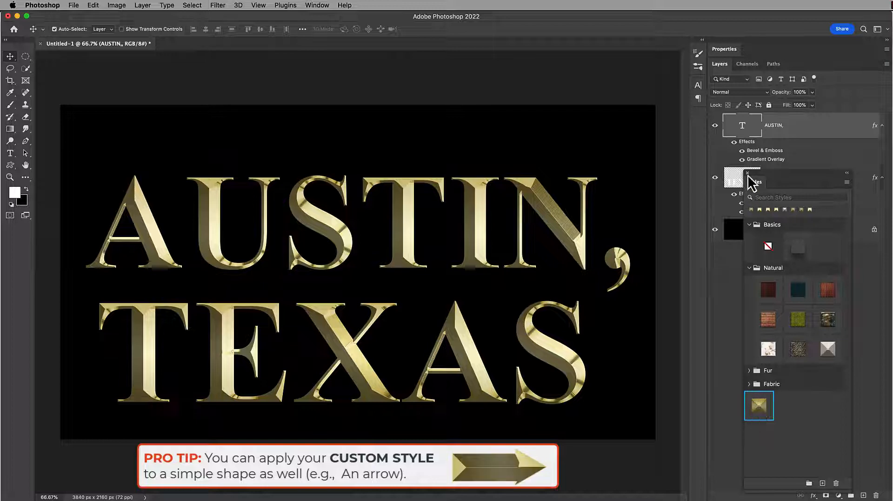
left_click(748, 174)
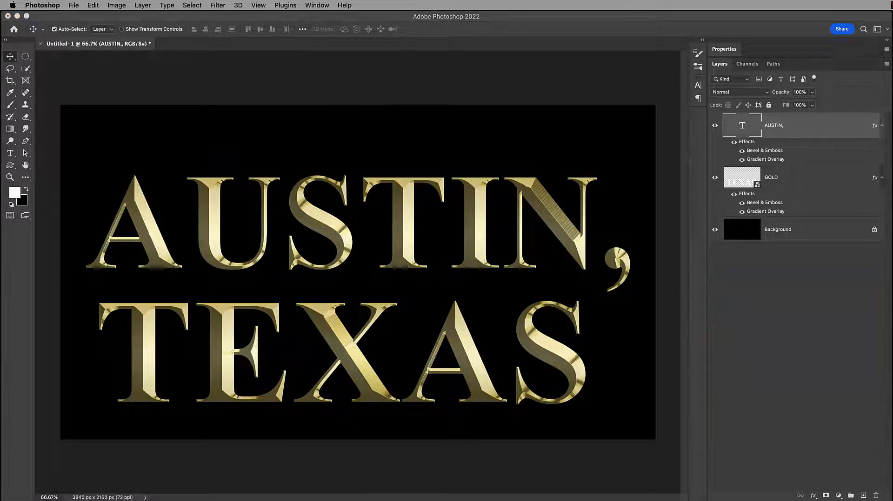
- Edit the Gradient Overlay on the AUSTIN, layer and set the gradient's starting colour stop at location 0% to white
double_click(810, 126)
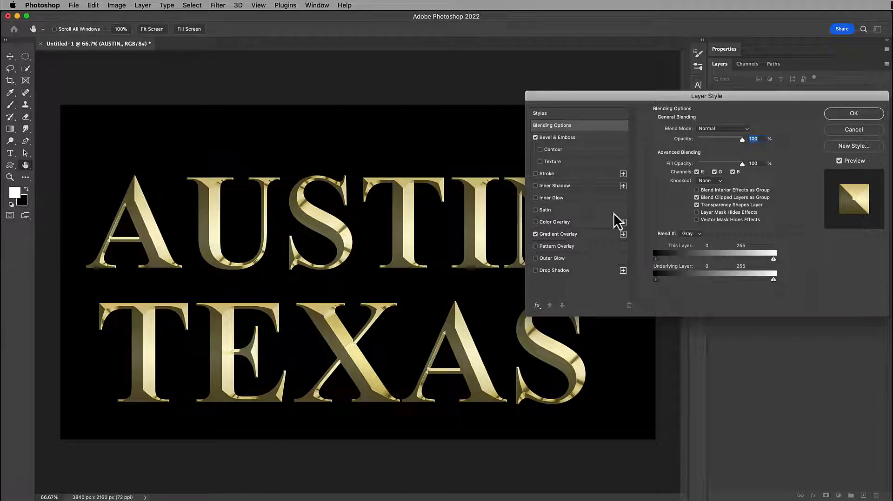
left_click(565, 235)
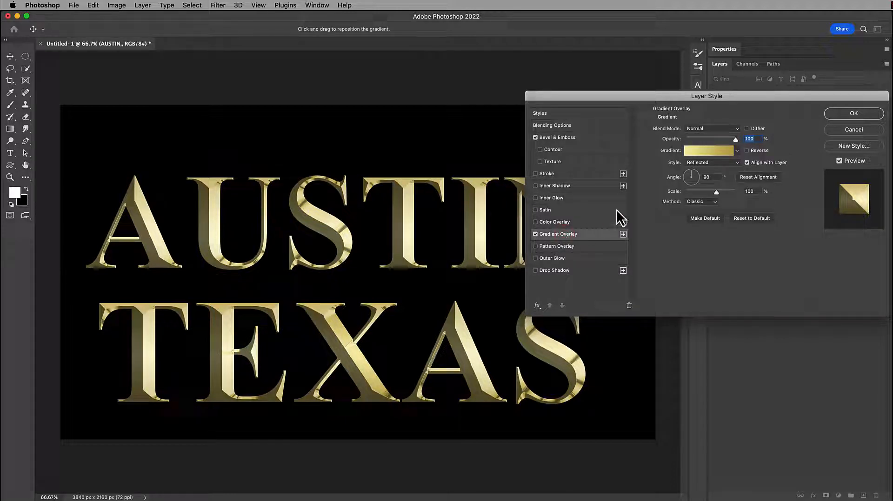
left_click(705, 149)
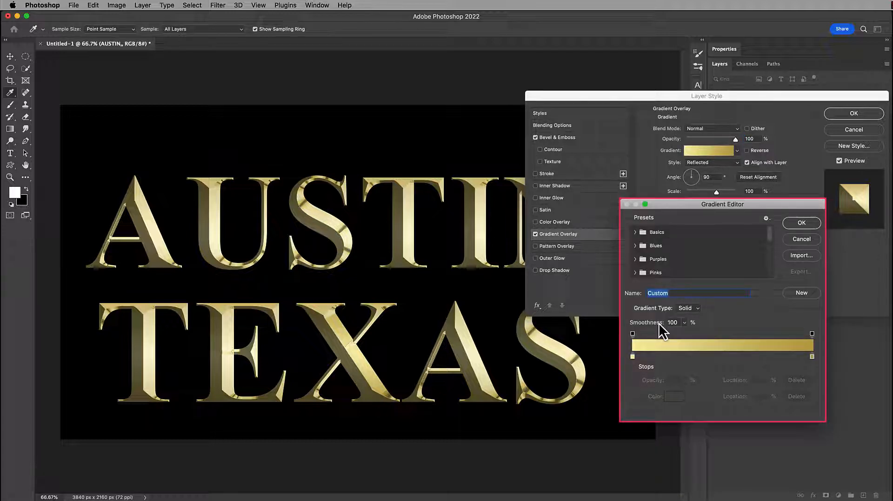
double_click(632, 357)
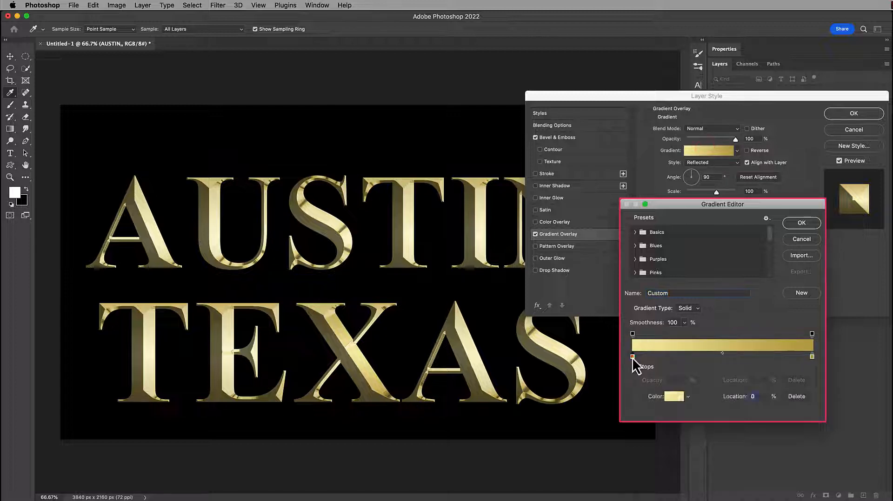
left_click(630, 345)
left_click(828, 339)
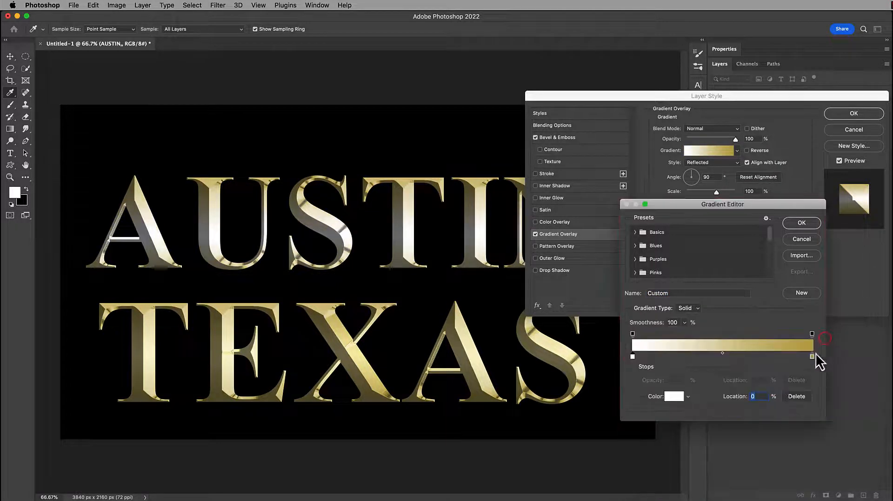
- Set the gradient's end colour stop at location 100% to white and apply the edited layer style to AUSTIN,
double_click(812, 357)
left_click(632, 347)
left_click(847, 348)
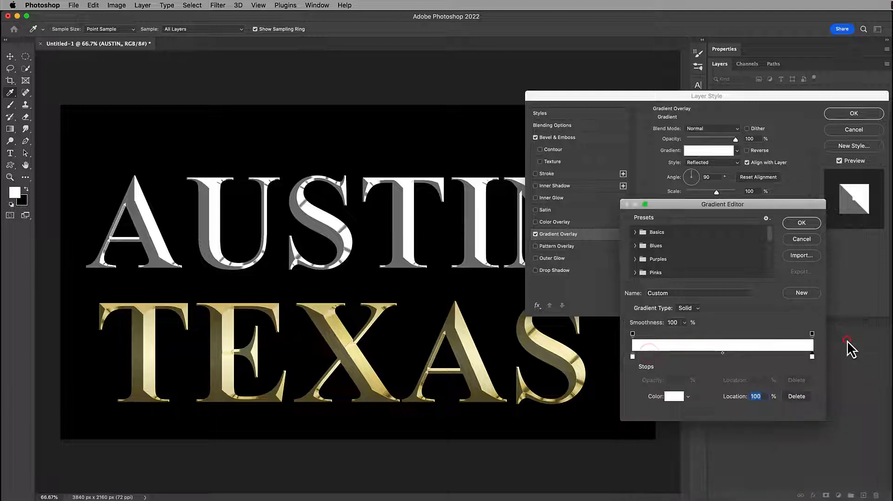
left_click(800, 224)
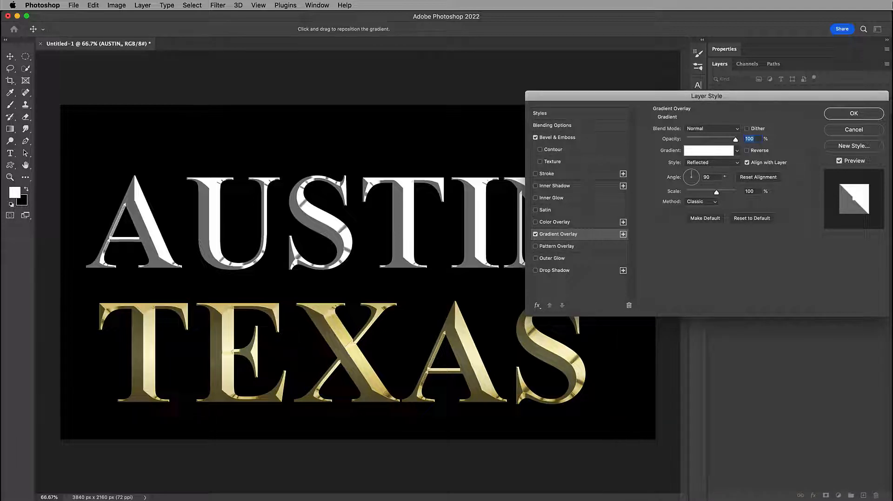
left_click(849, 113)
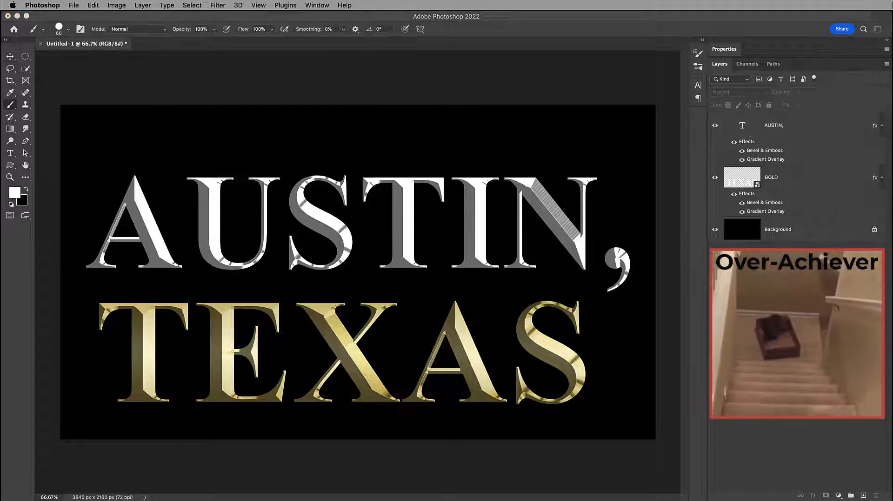
- Create a new layer above the text and restore the Legacy Brushes set to the brush presets
left_click(863, 496)
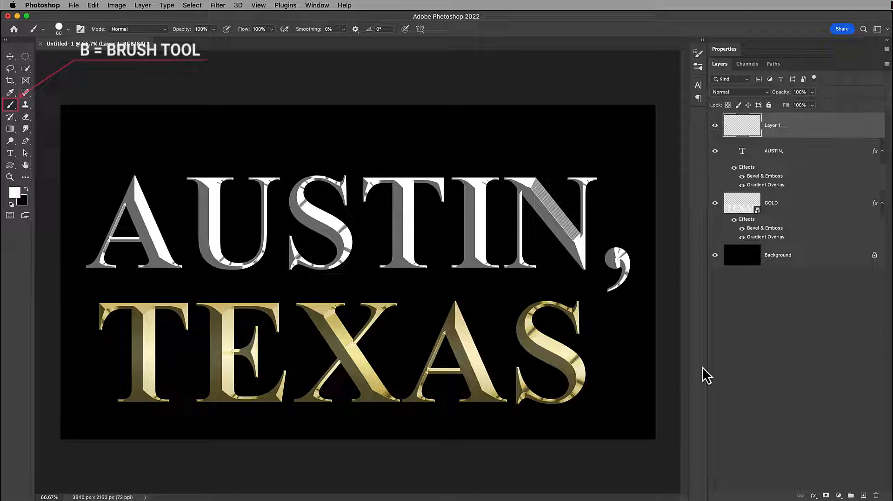
right_click(508, 124)
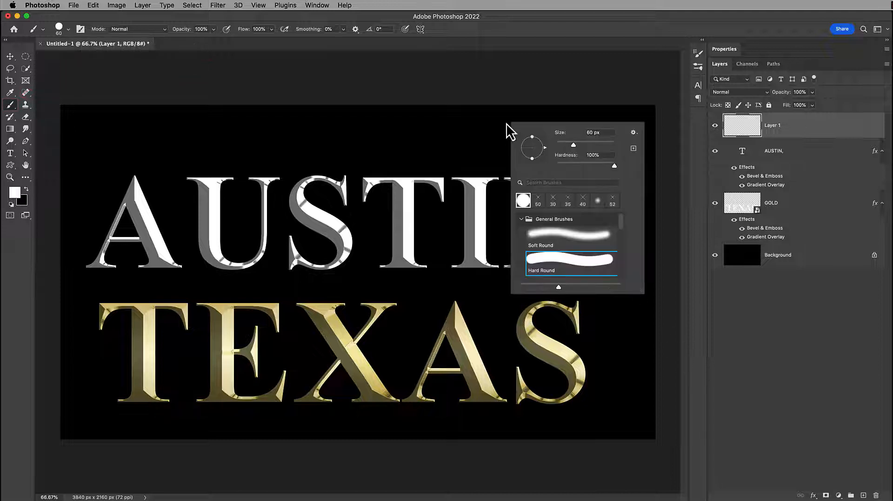
left_click(633, 133)
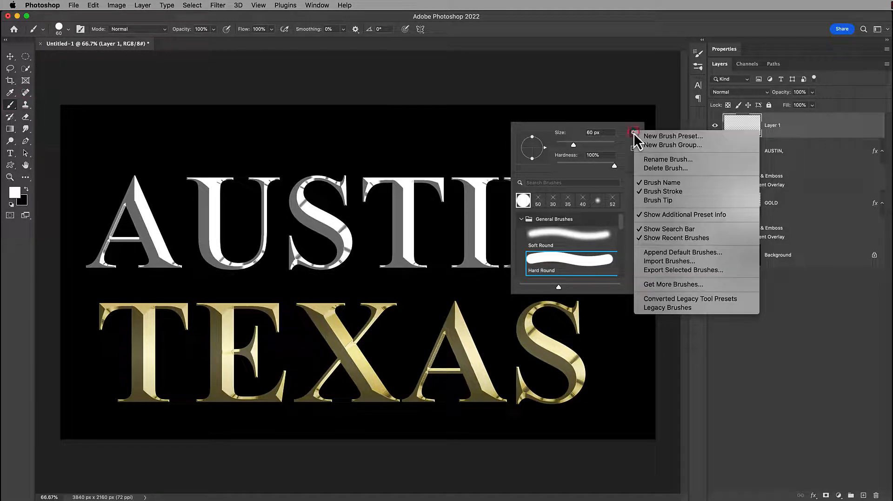
left_click(654, 307)
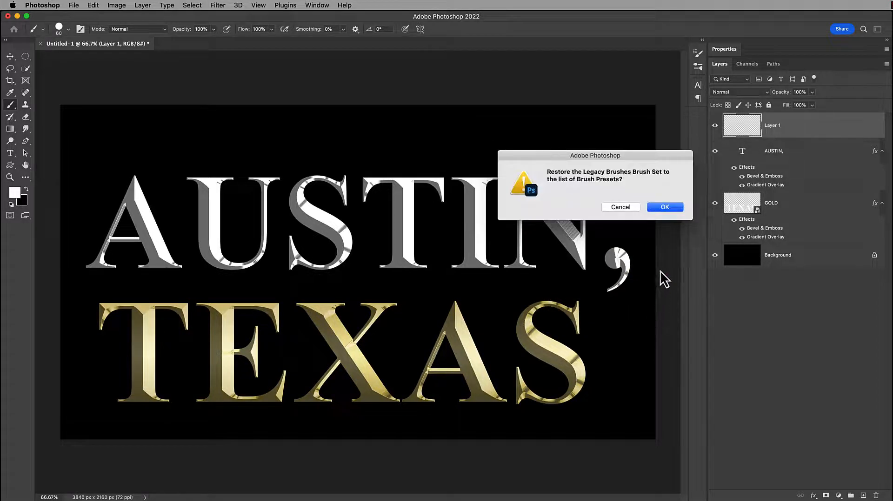
left_click(670, 208)
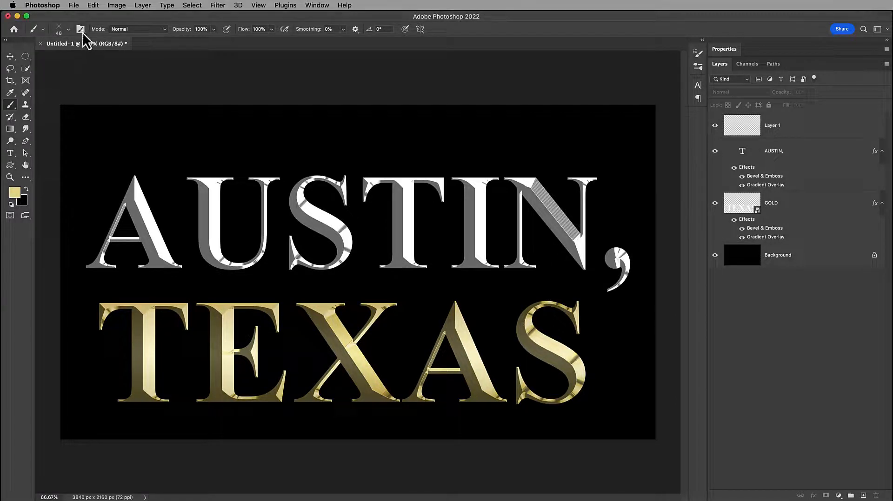
- Choose the Crosshatch 4 brush from the Assorted Brushes group within Legacy Brushes and close the brush settings
left_click(81, 30)
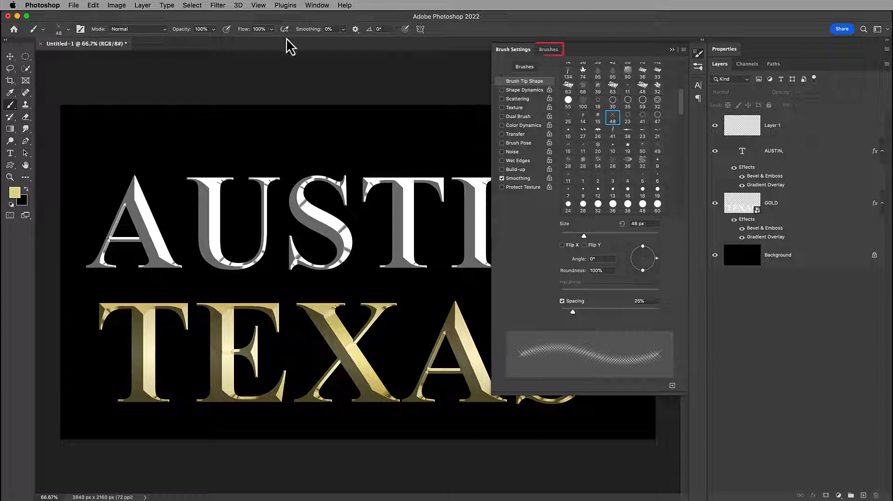
left_click(548, 50)
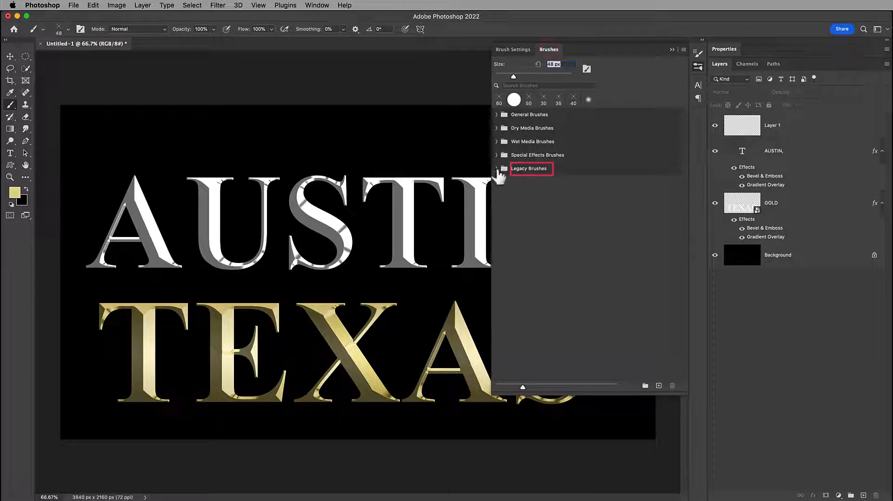
left_click(497, 170)
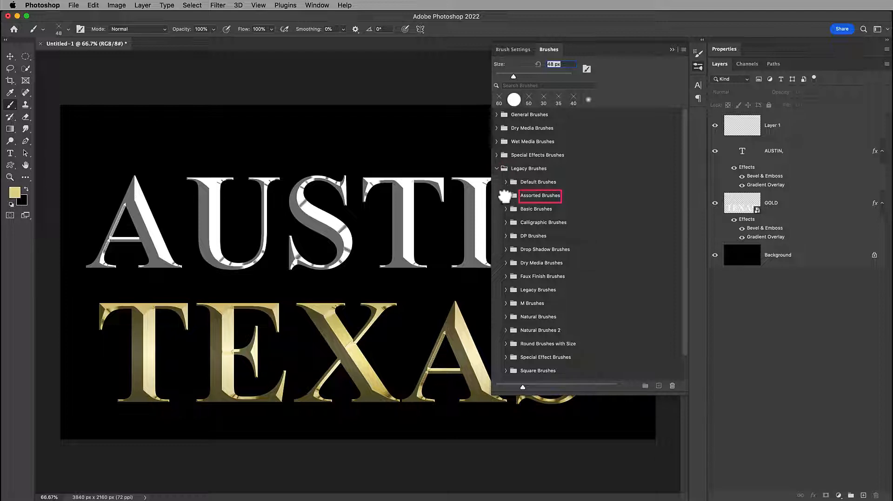
left_click(505, 196)
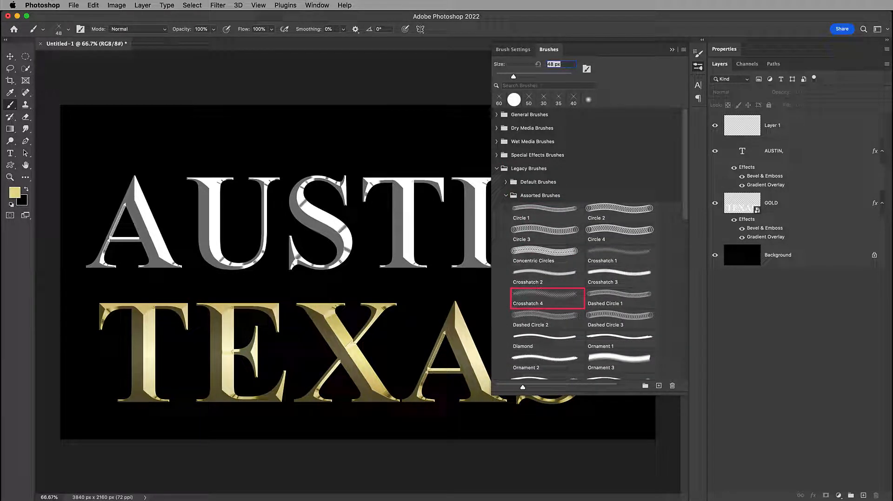
left_click(672, 50)
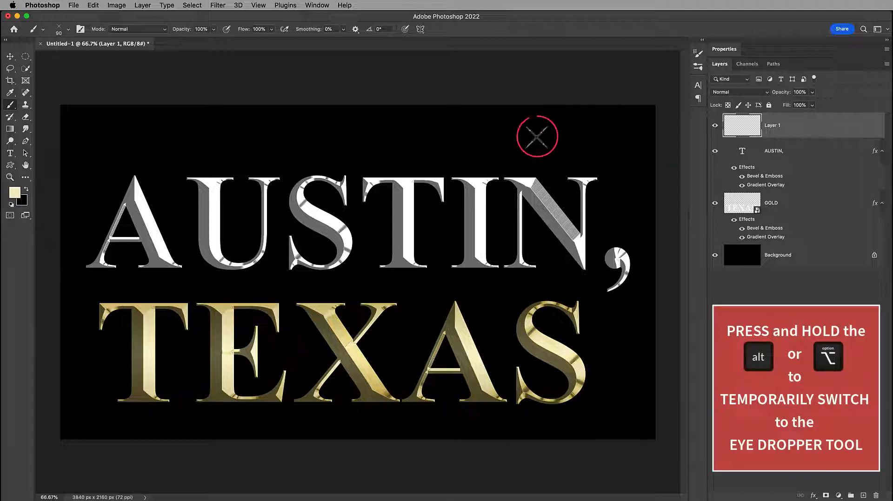
- Sample a light gold colour from the TEXAS lettering and stamp one crosshatch sparkle on the upper edge of each TEXAS letter on Layer 1
key("alt")
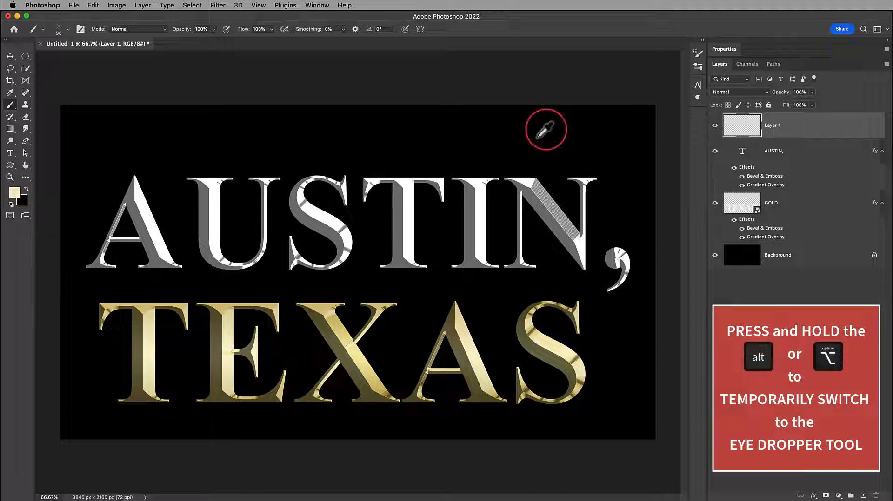
left_click(471, 348, "alt")
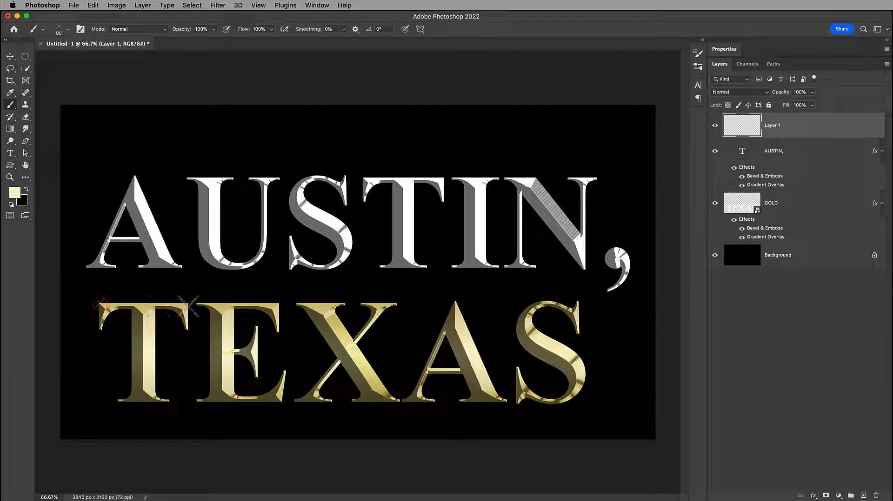
left_click(197, 303)
left_click(345, 303)
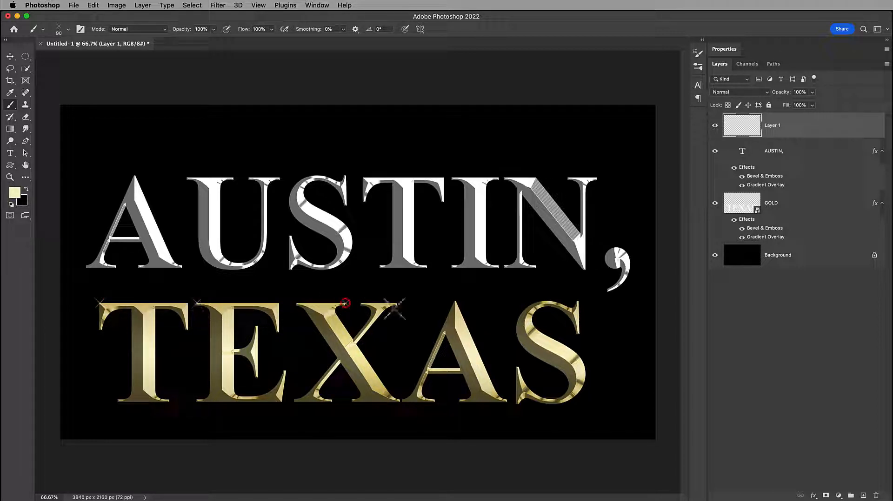
left_click(446, 313)
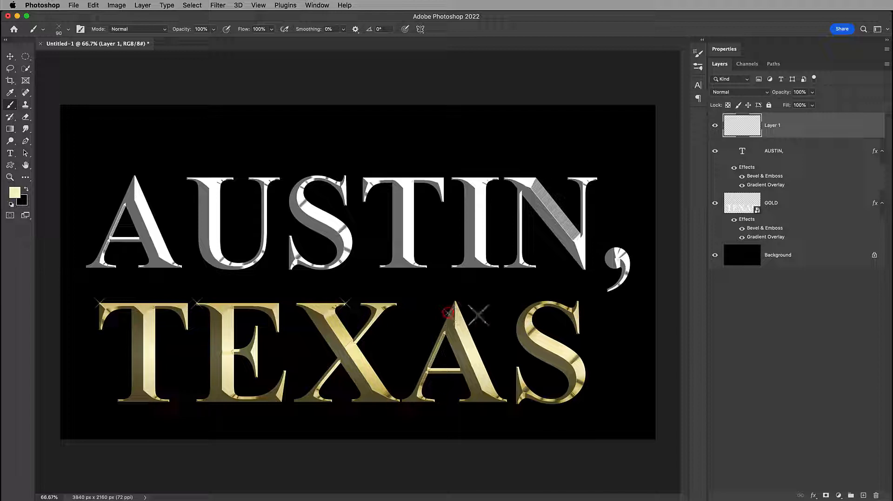
left_click(518, 316)
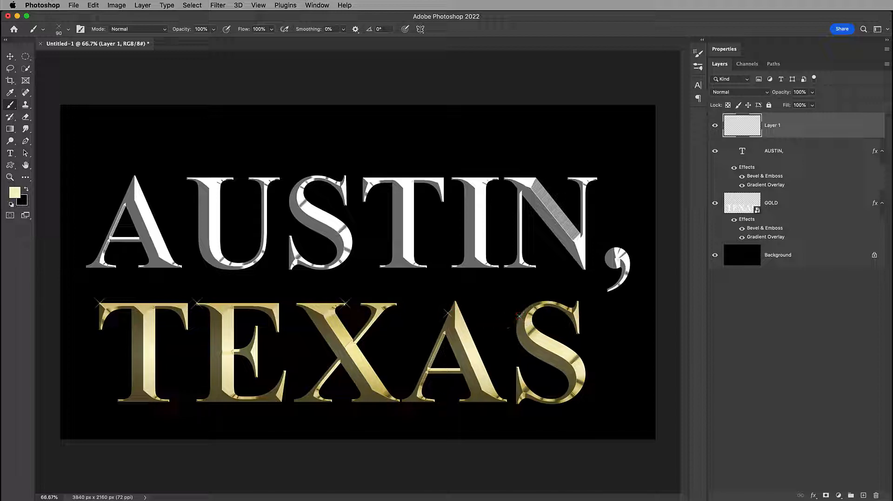